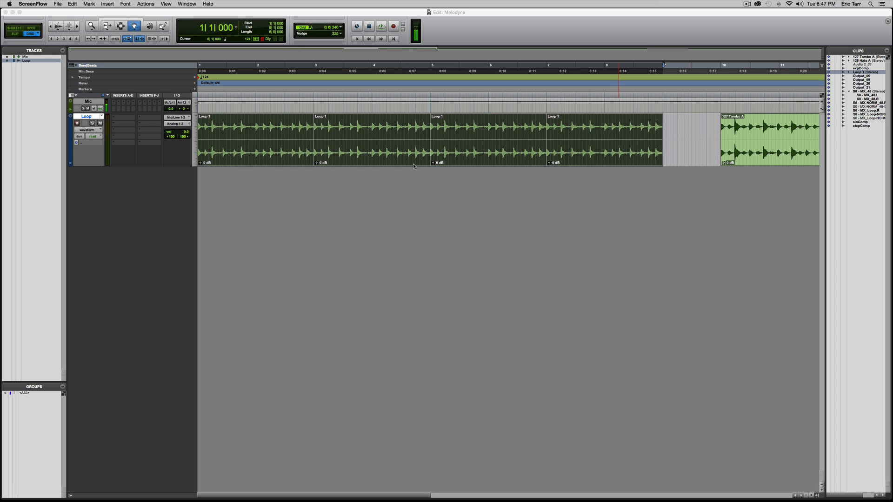
# Insert the Melodyne plug-in on the Loop track.
pyautogui.click(120, 118)
pyautogui.moveTo(134, 132)
pyautogui.moveTo(230, 241)
pyautogui.click(271, 242)
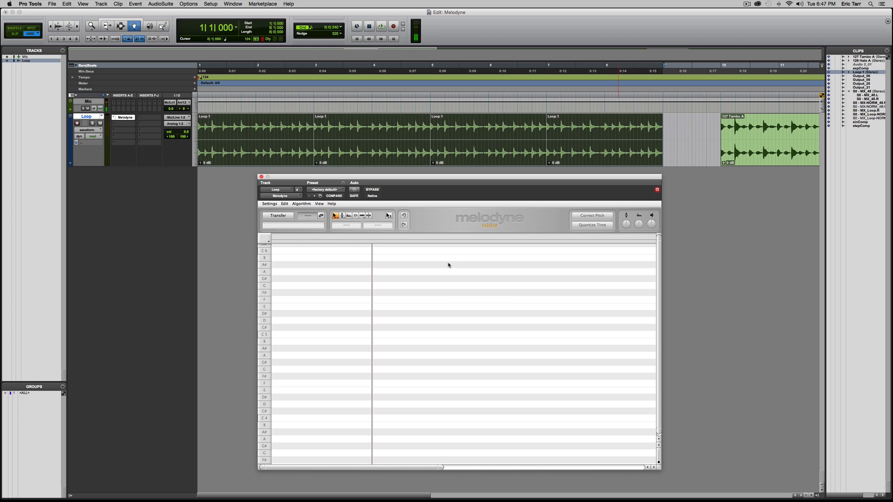
# Transfer the four Loop 1 clips into Melodyne by playing the selection with Transfer enabled.
pyautogui.click(277, 217)
pyautogui.press('space')
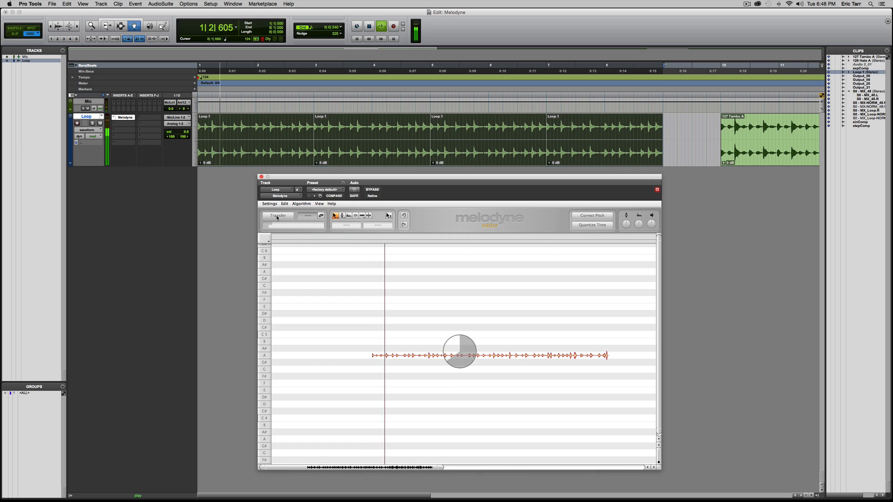
pyautogui.press('space')
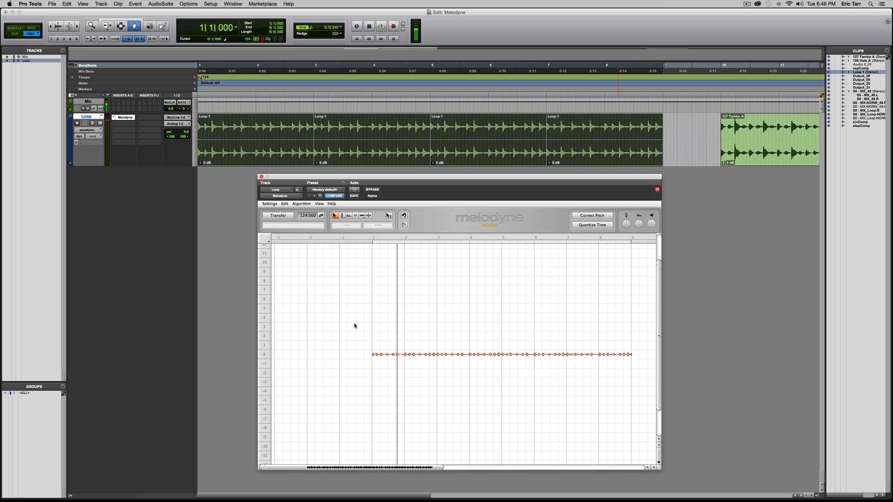
# Select all the transferred loop notes in Melodyne and check the algorithm options.
pyautogui.moveTo(341, 323); pyautogui.dragTo(637, 380)
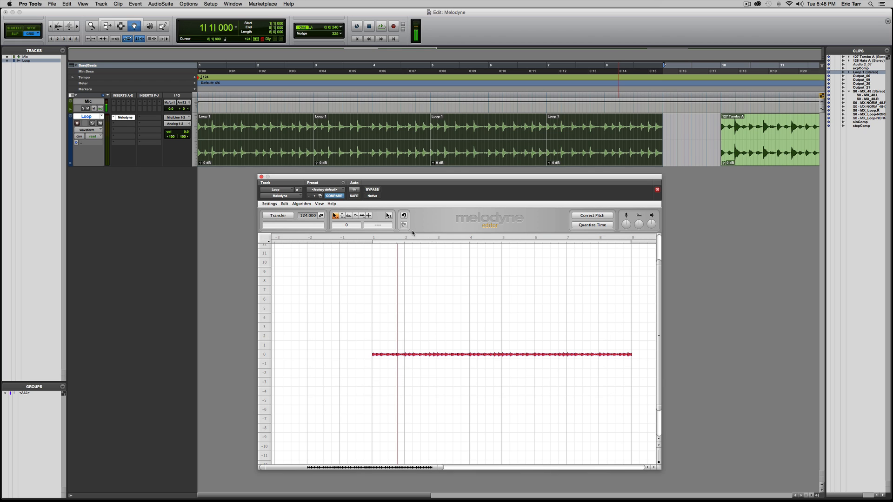
pyautogui.click(300, 205)
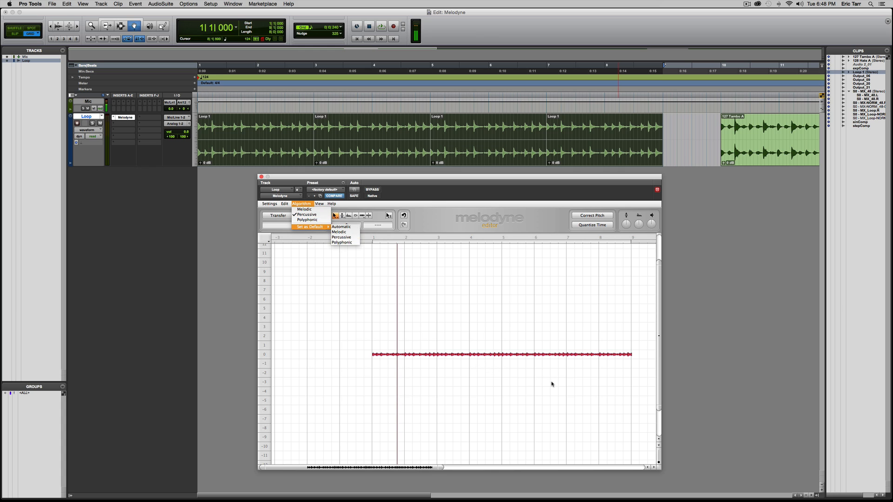
pyautogui.click(403, 320)
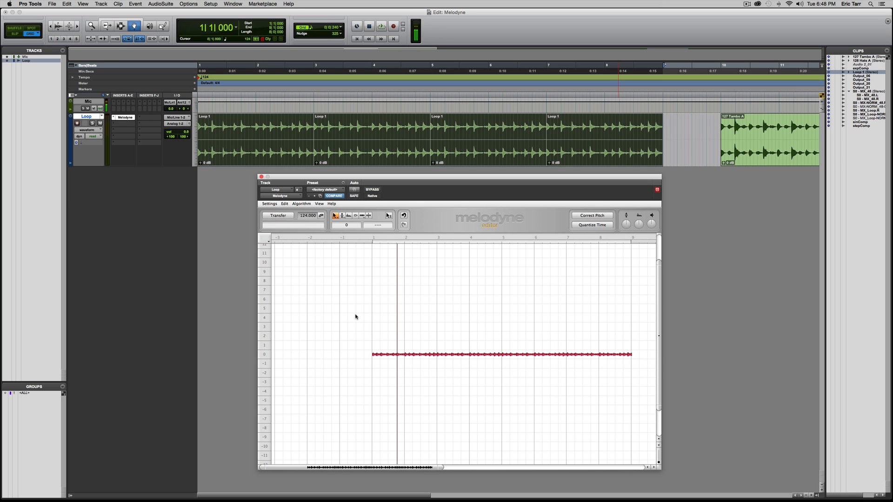
# Try the Pitch Slight random deviation on the selected loop notes, play back the loop, and undo the deviation.
pyautogui.click(285, 204)
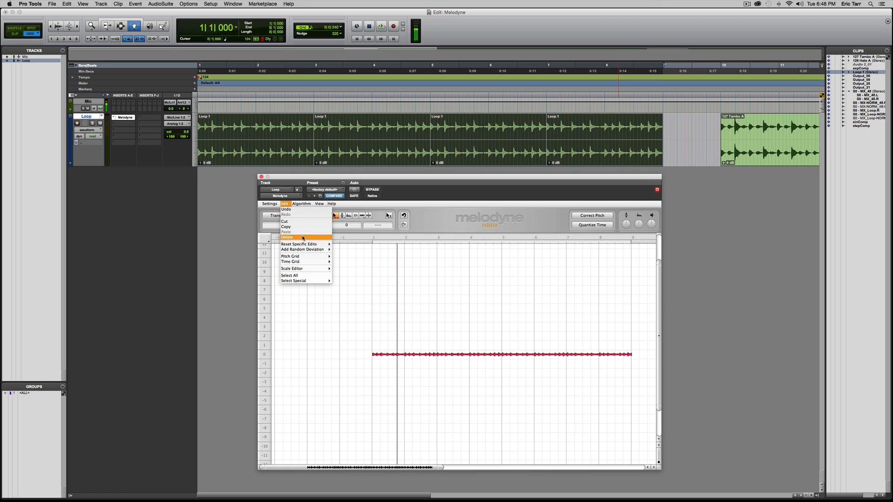
pyautogui.moveTo(315, 251)
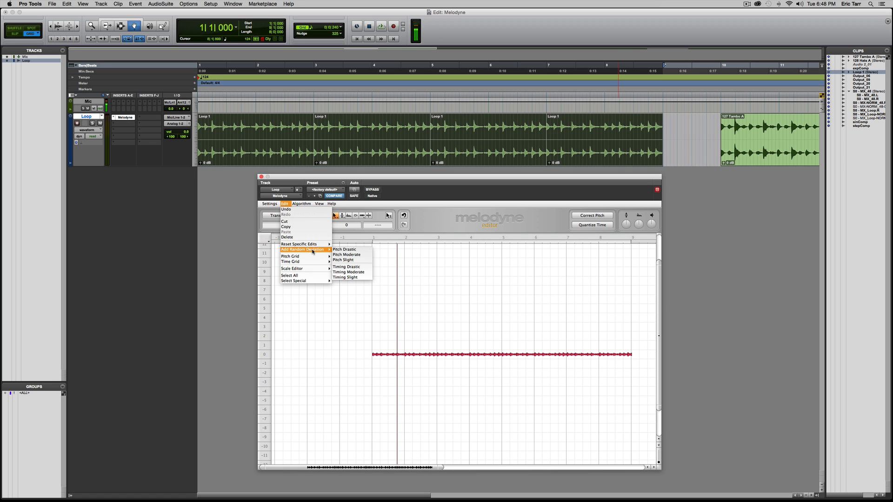
pyautogui.click(358, 261)
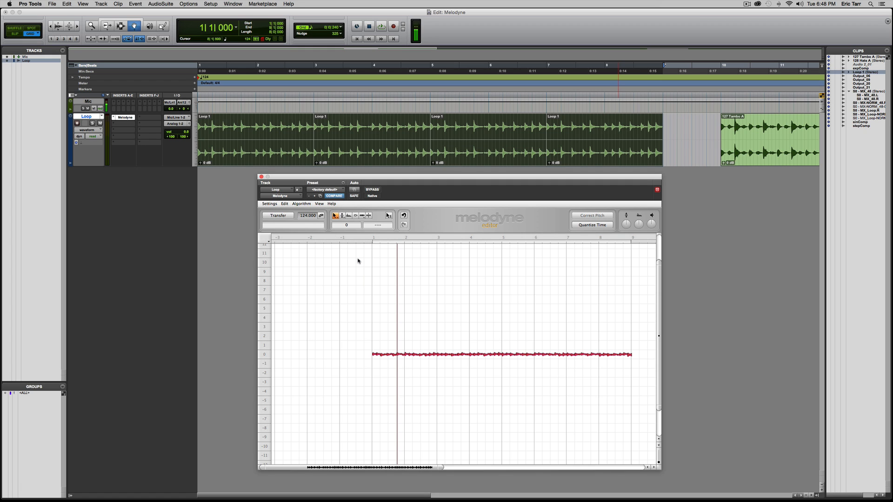
pyautogui.press('space')
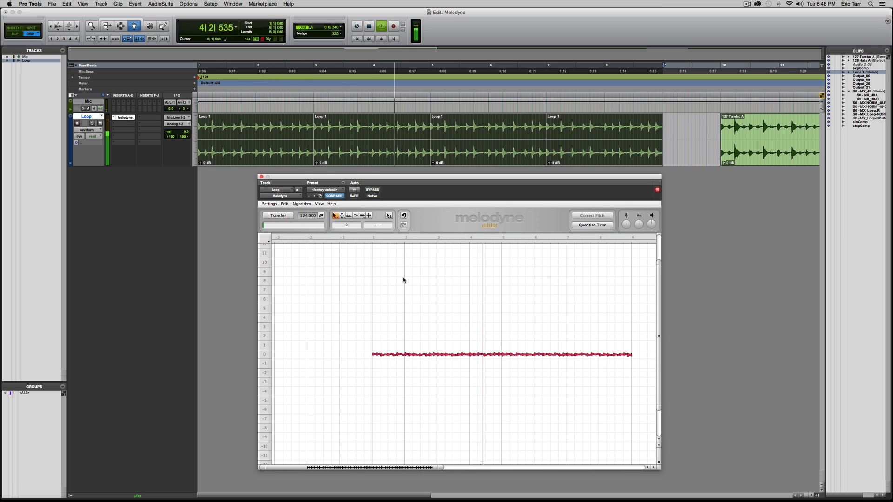
pyautogui.press('space')
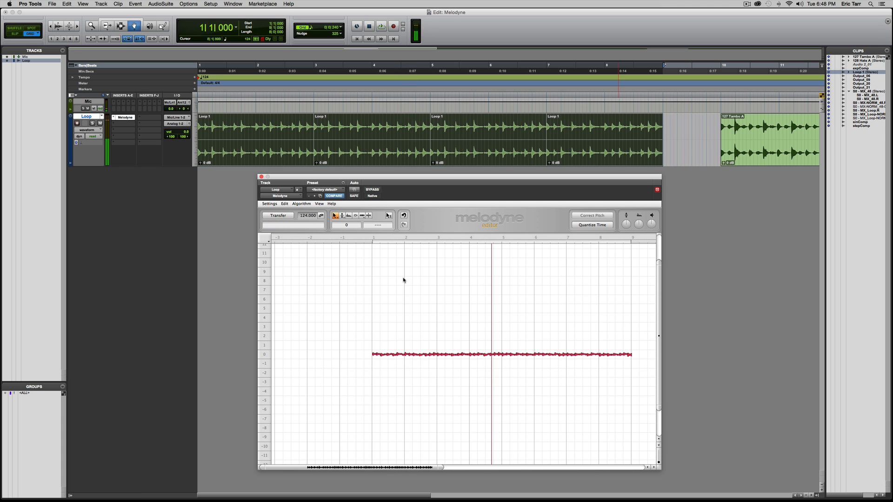
pyautogui.click(284, 204)
pyautogui.click(285, 210)
# Try the Pitch Drastic random deviation on the selected loop notes, play back the loop, and undo the deviation.
pyautogui.click(284, 205)
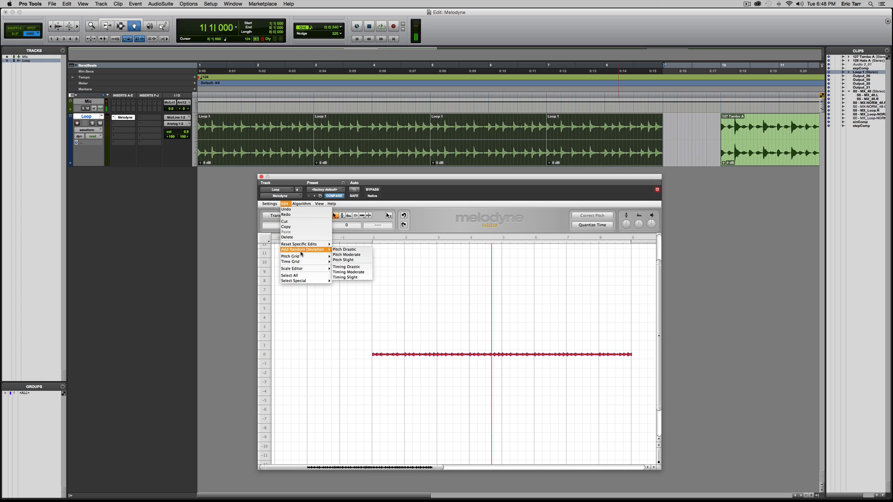
pyautogui.click(344, 250)
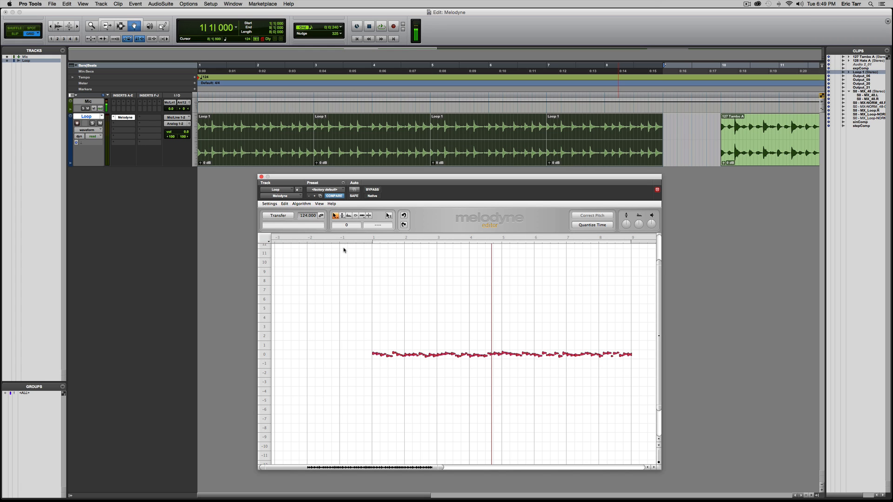
pyautogui.press('space')
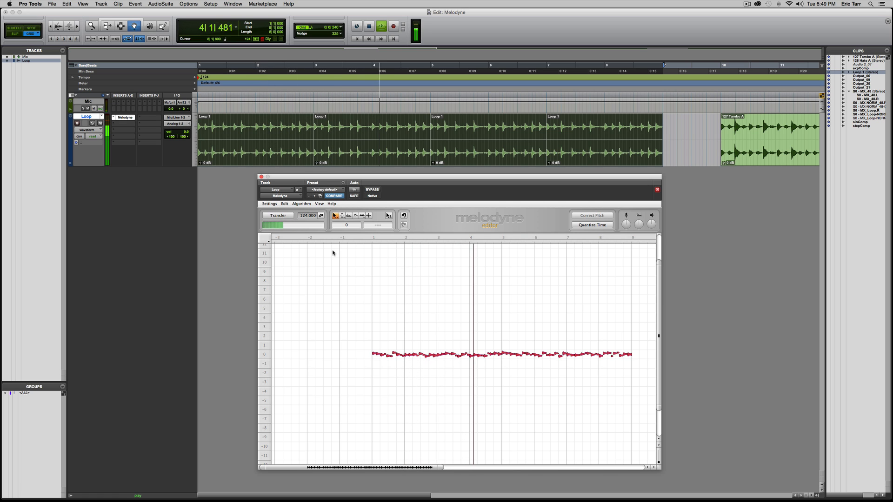
pyautogui.press('space')
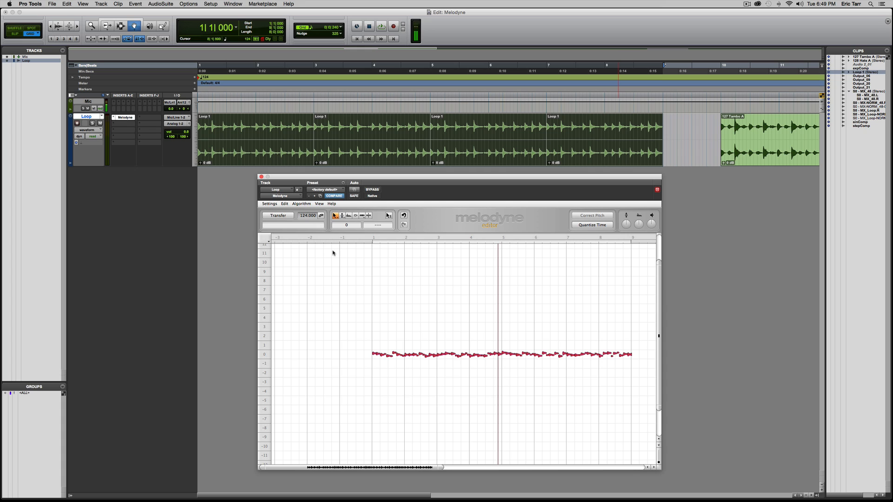
pyautogui.click(284, 204)
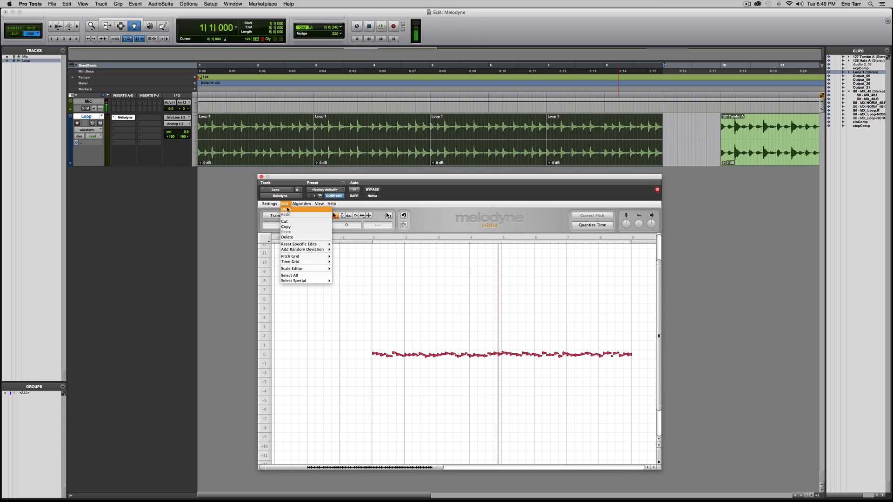
pyautogui.click(287, 210)
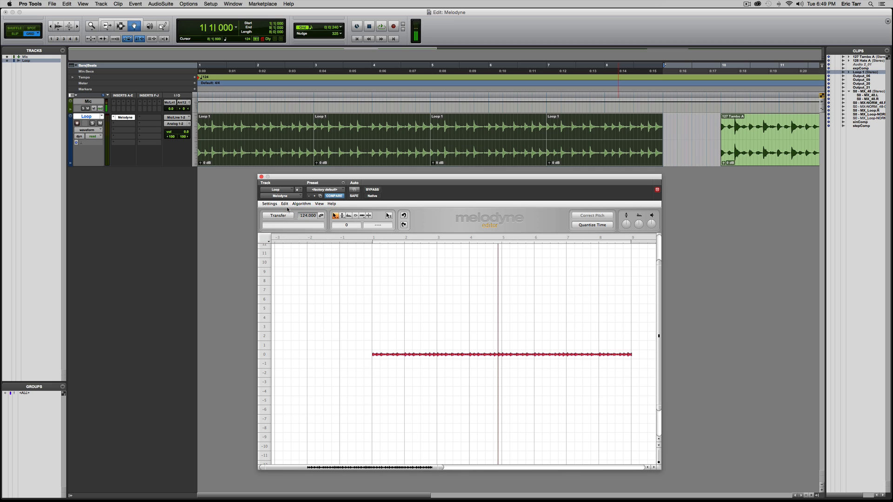
# Apply the Pitch Slight random deviation three times to the selected loop notes and play back the loop.
pyautogui.click(285, 205)
pyautogui.moveTo(300, 250)
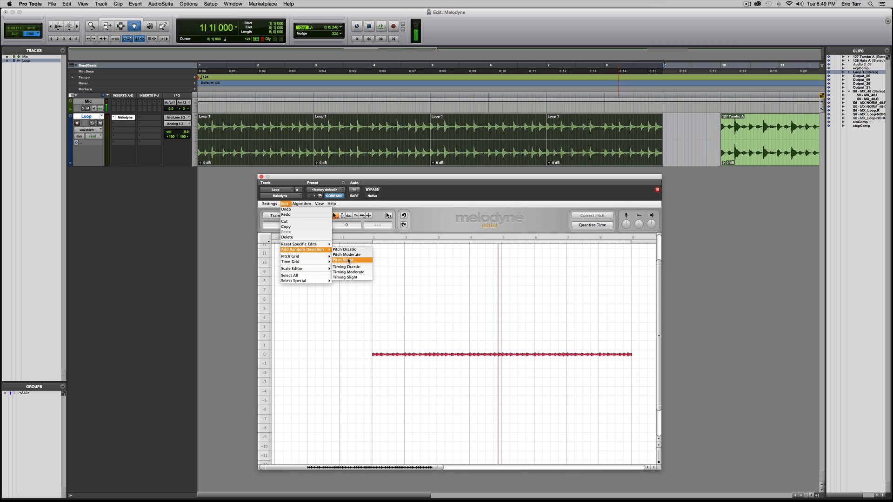
pyautogui.click(348, 260)
pyautogui.click(285, 205)
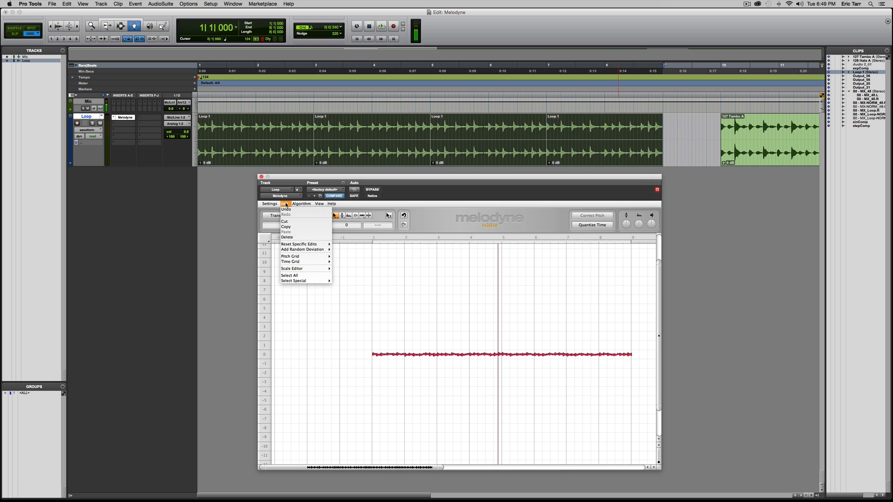
pyautogui.moveTo(301, 250)
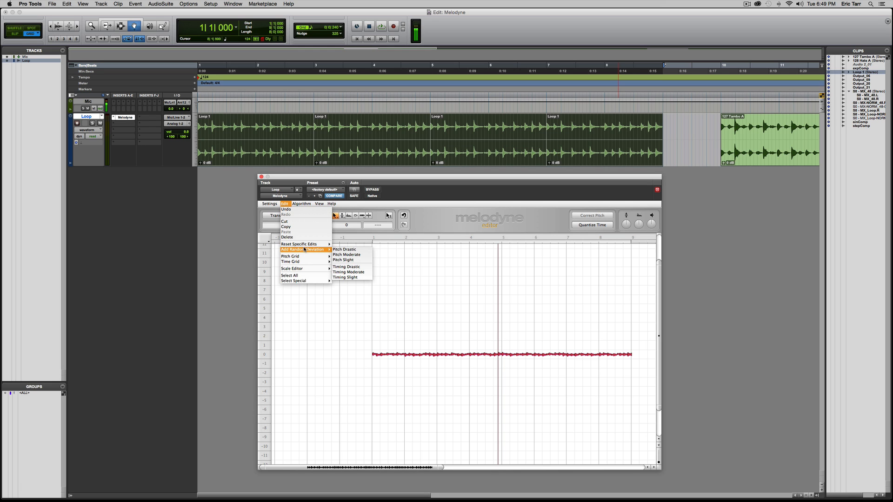
pyautogui.click(347, 259)
pyautogui.click(286, 204)
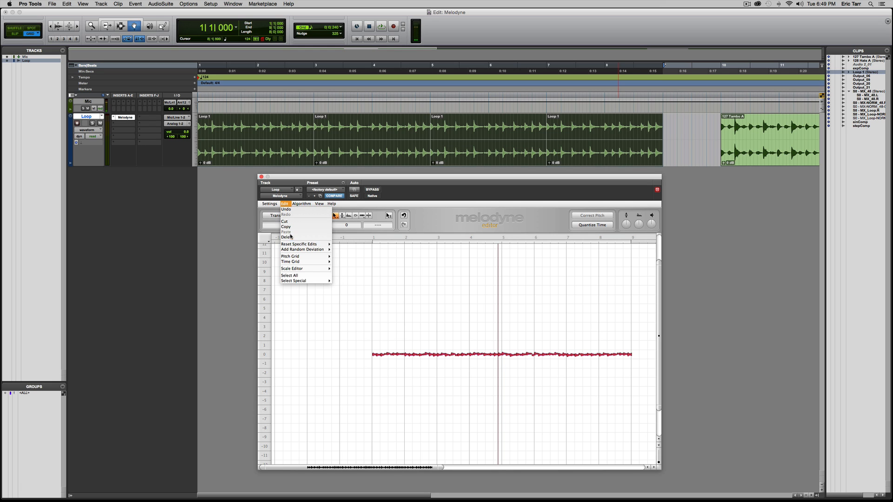
pyautogui.moveTo(305, 250)
pyautogui.click(354, 260)
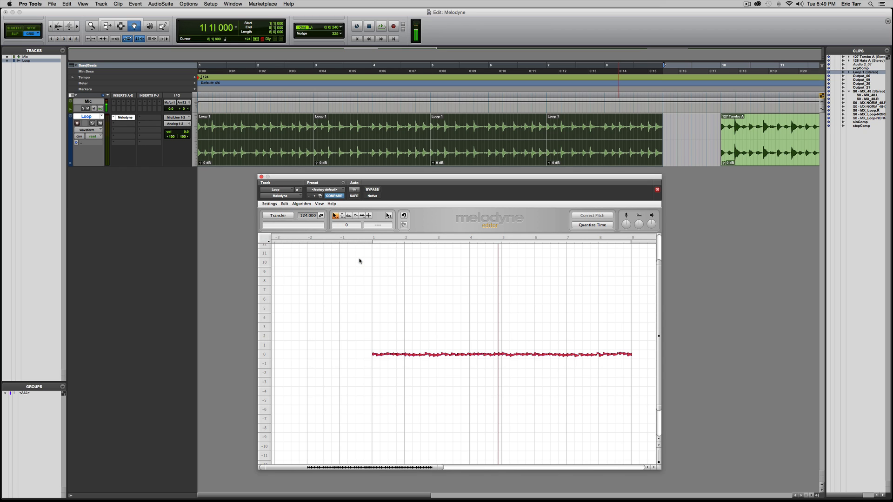
pyautogui.press('space')
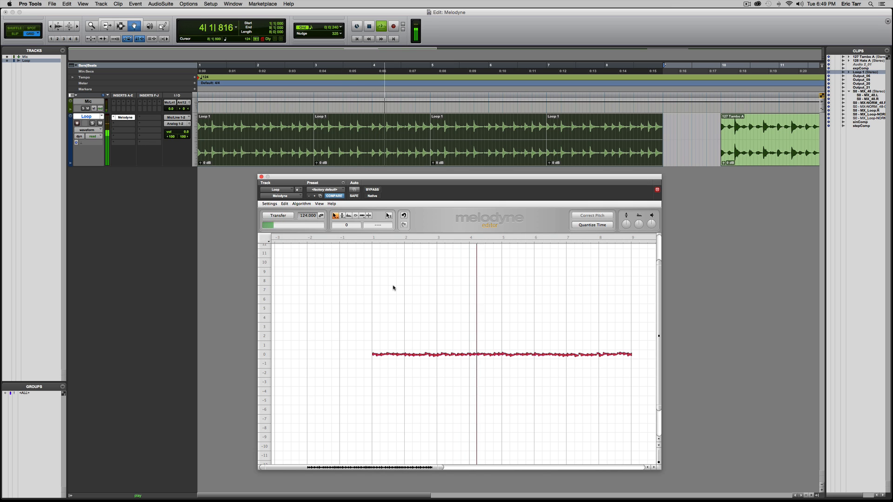
pyautogui.press('space')
# Select the 127 Tambo A clip at bar 10 and transfer its audio into Melodyne.
pyautogui.hscroll(10, 509, 301)
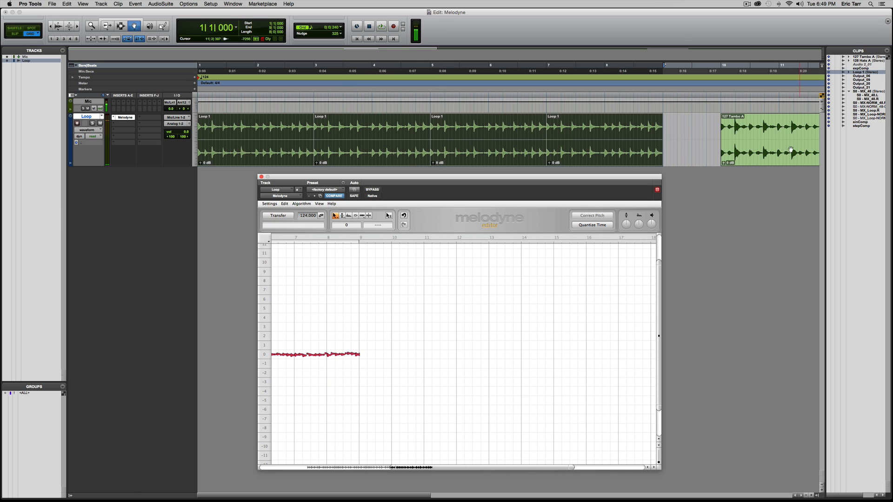
pyautogui.click(790, 150)
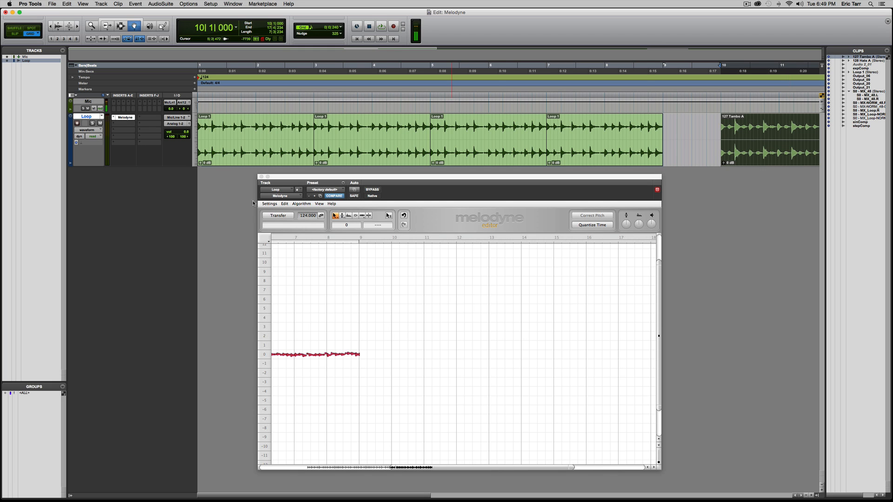
pyautogui.click(286, 217)
pyautogui.press('space')
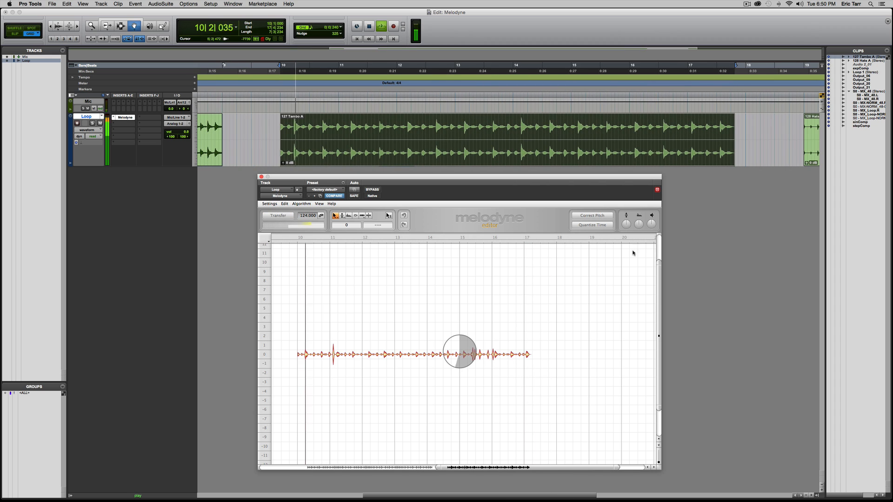
# Add a Timing Moderate random deviation to all the tambourine notes and play back the clip.
pyautogui.moveTo(295, 323); pyautogui.dragTo(573, 373)
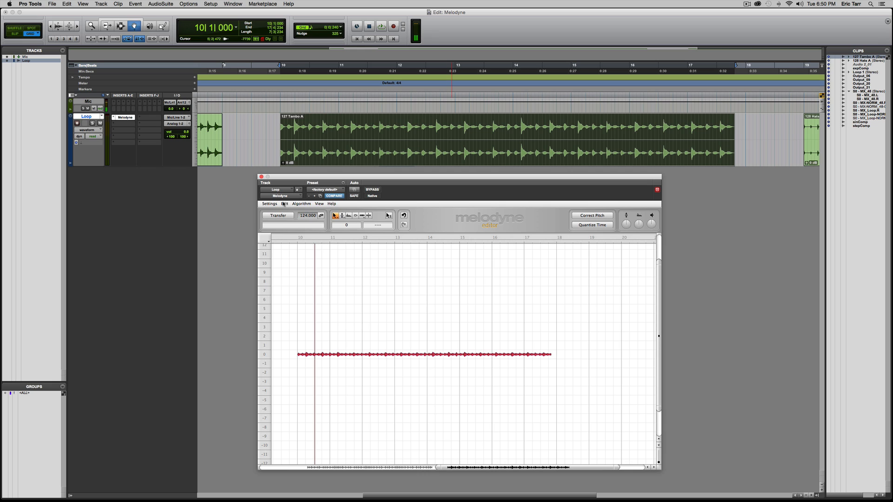
pyautogui.click(285, 204)
pyautogui.moveTo(306, 250)
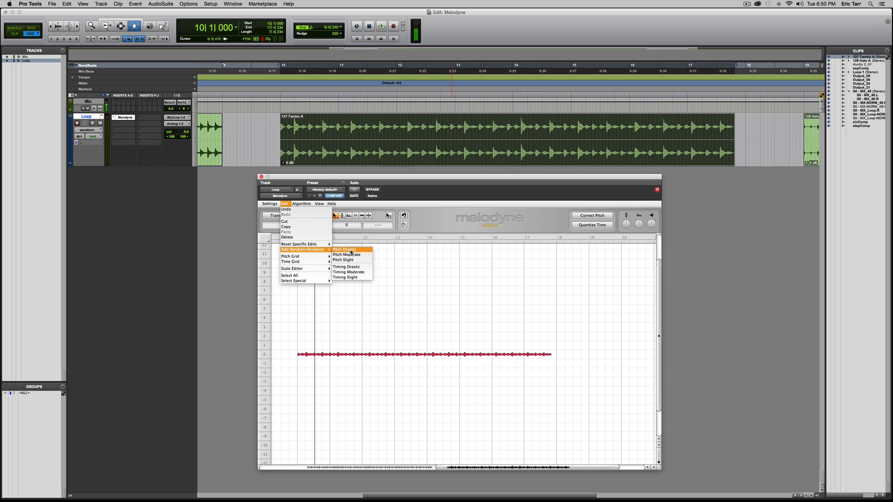
pyautogui.click(359, 273)
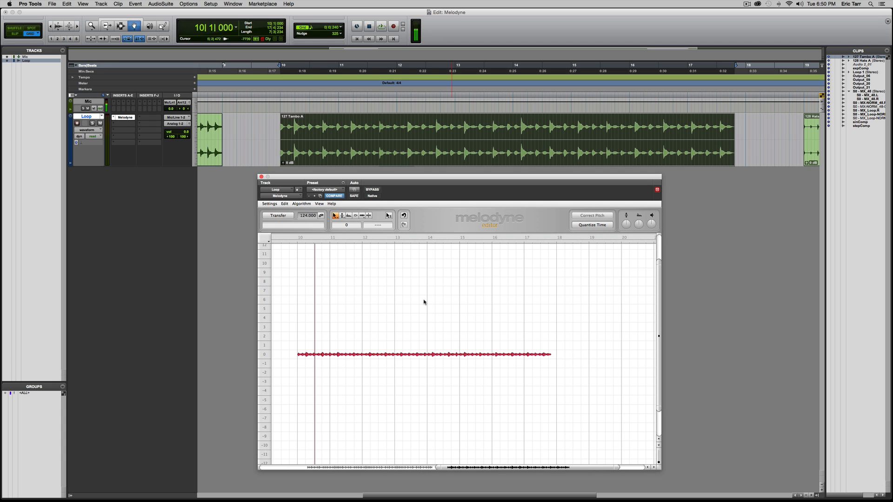
pyautogui.press('space')
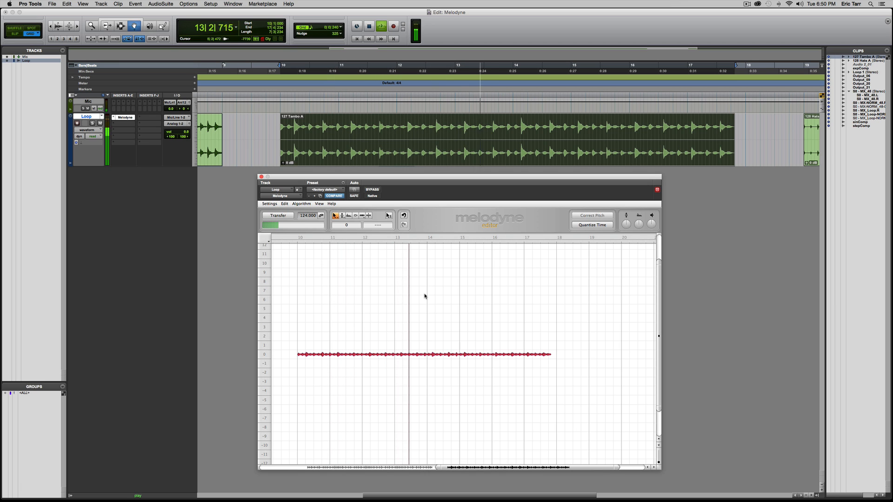
pyautogui.press('space')
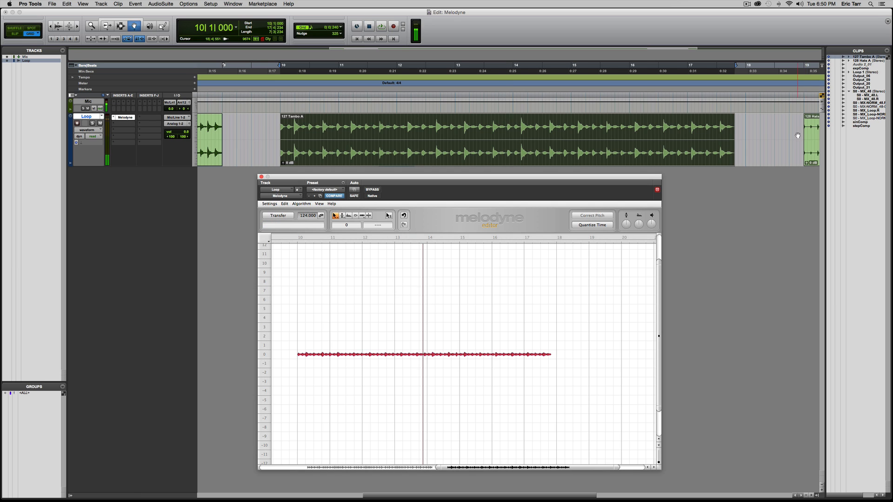
# Select the Hats A clip at bar 19 and transfer its audio into Melodyne.
pyautogui.hscroll(10, 789, 136)
pyautogui.click(622, 132)
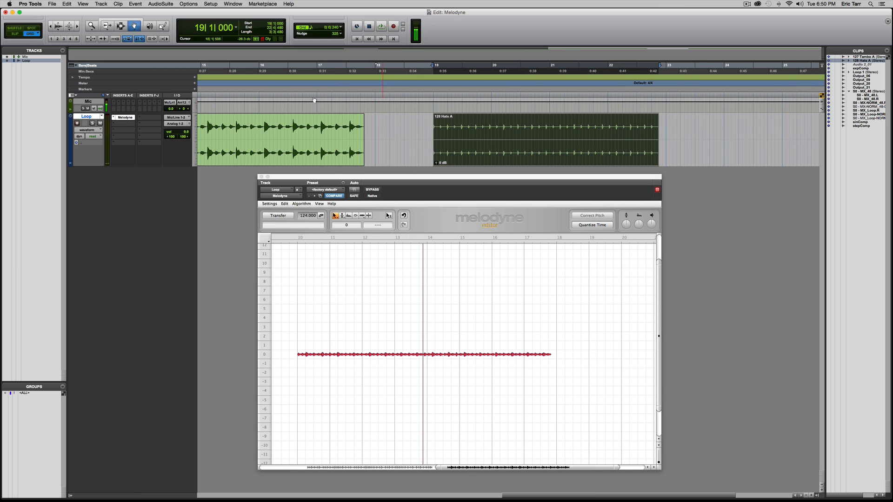
pyautogui.click(278, 216)
pyautogui.press('space')
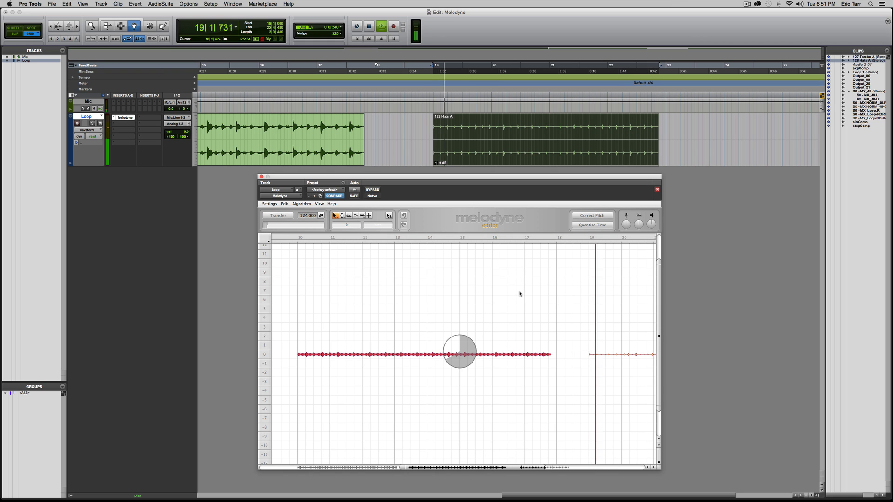
pyautogui.press('space')
# Select all the hi-hat notes from bar 19 onward and add a Pitch Moderate random deviation to them.
pyautogui.moveTo(570, 306); pyautogui.dragTo(481, 374)
pyautogui.click(285, 204)
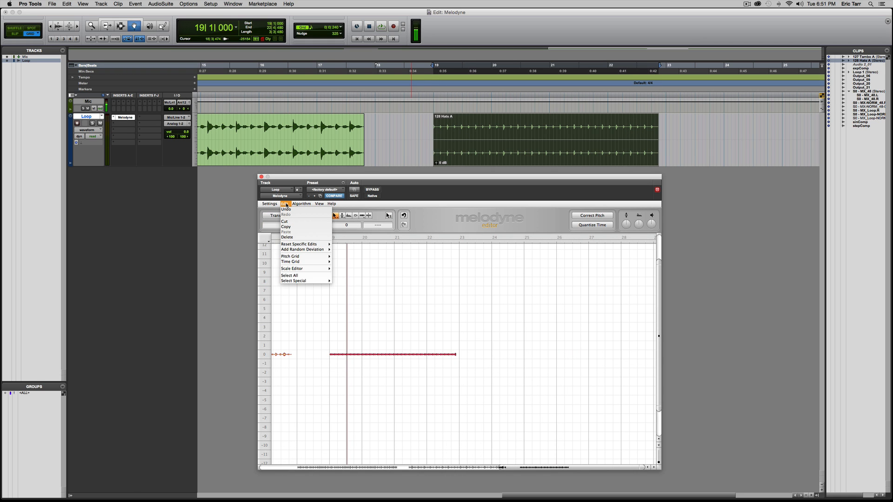
pyautogui.moveTo(303, 249)
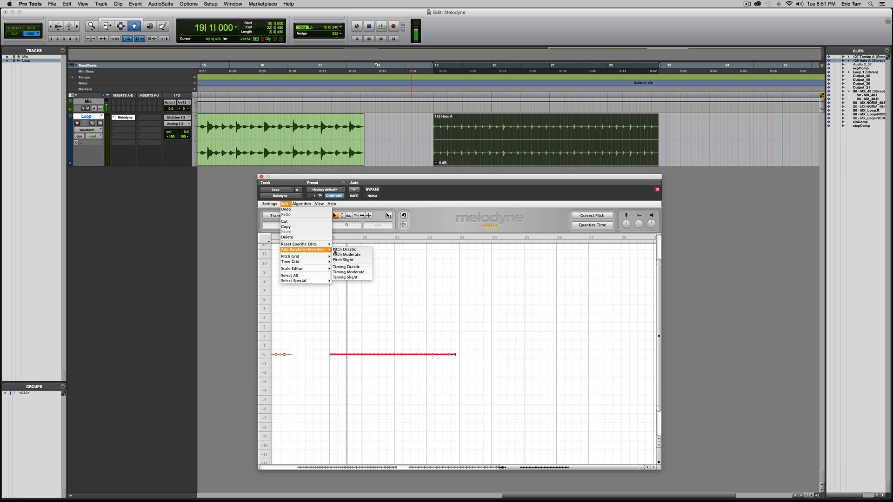
pyautogui.click(343, 255)
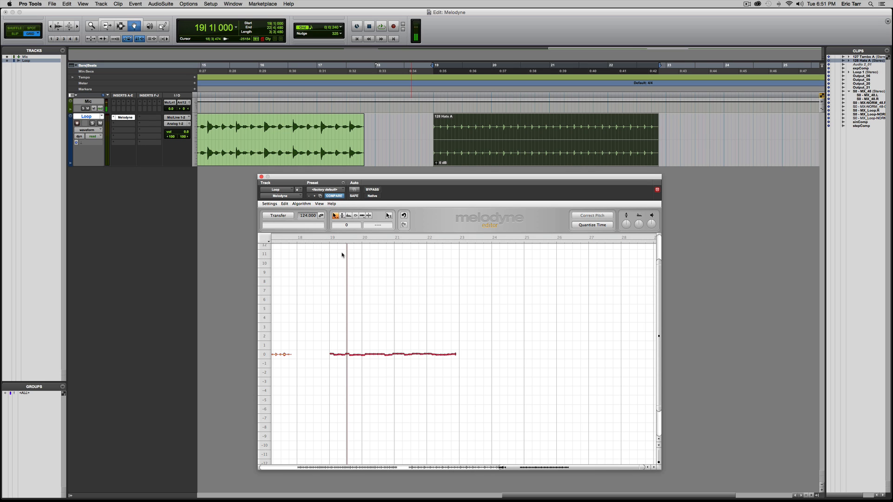
# Add a Timing Moderate random deviation to the selected hi-hat notes and play back the clip.
pyautogui.click(283, 205)
pyautogui.moveTo(302, 249)
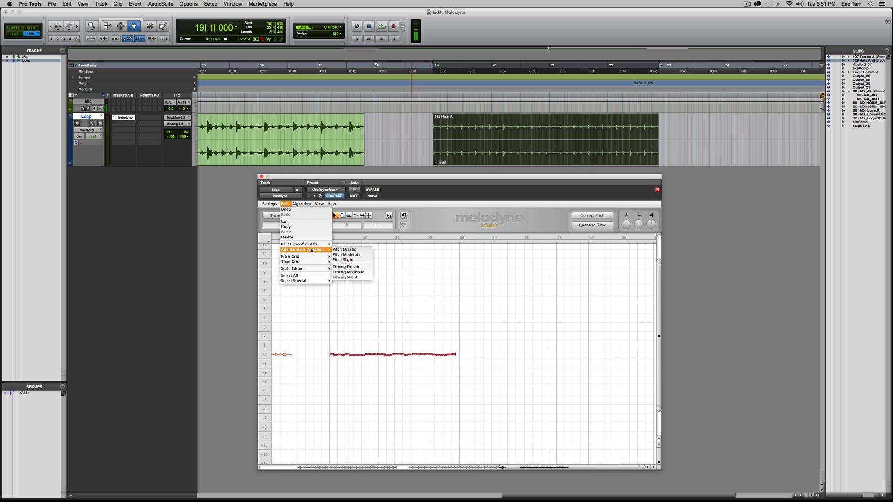
pyautogui.click(352, 272)
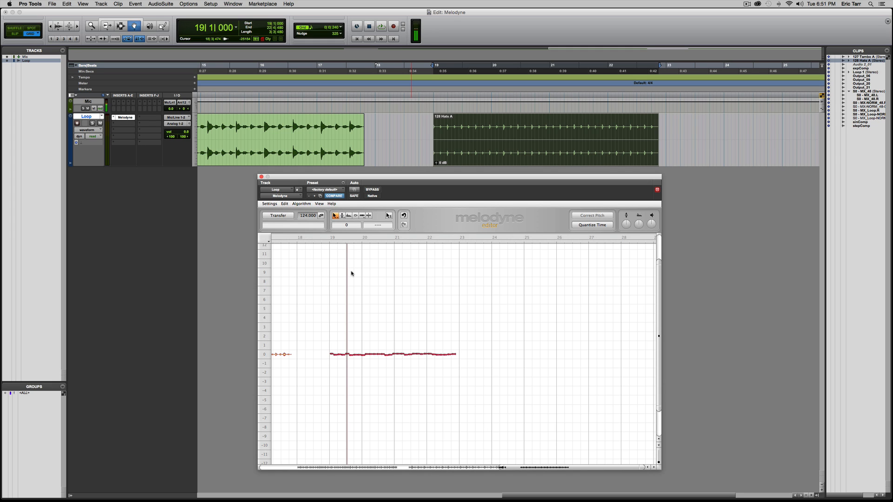
pyautogui.press('space')
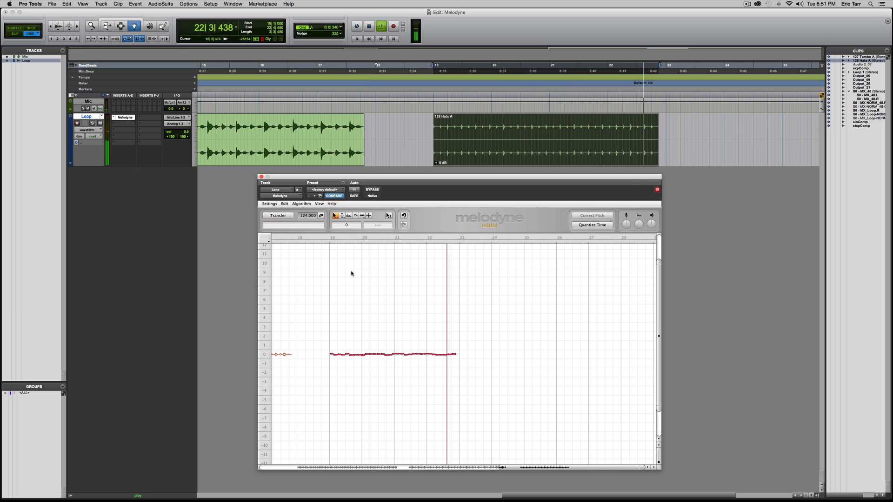
pyautogui.press('space')
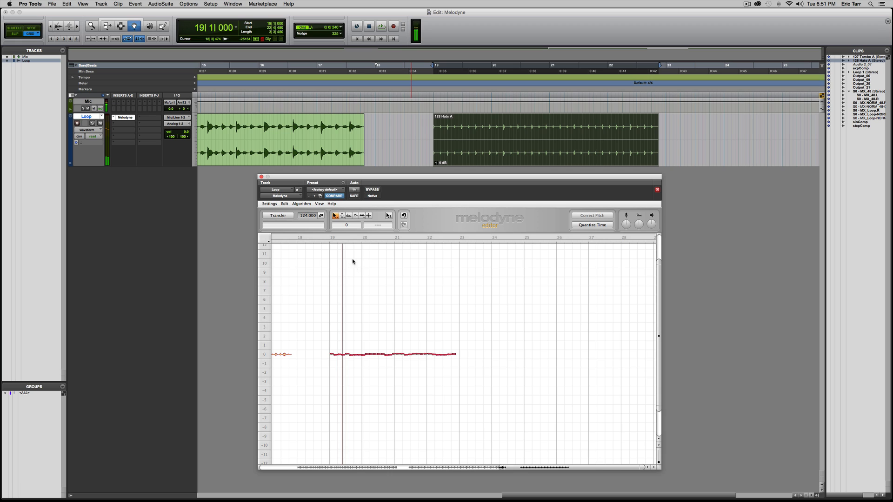
pyautogui.click(284, 204)
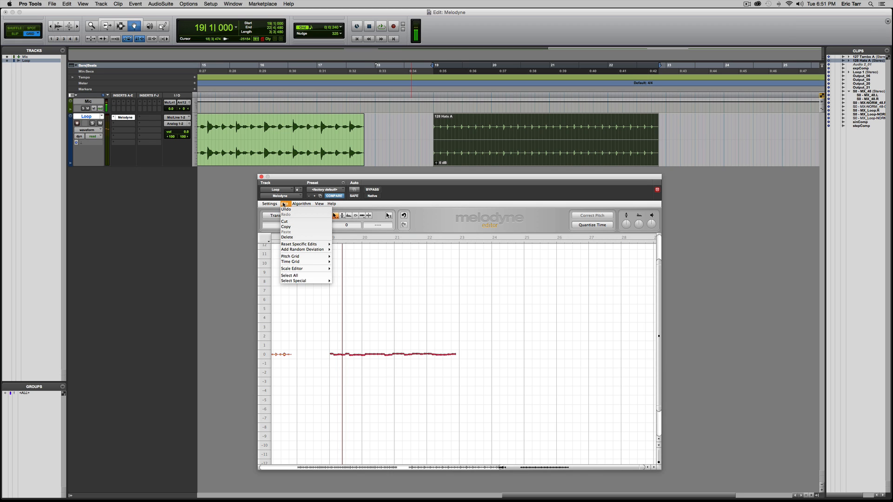
pyautogui.moveTo(308, 250)
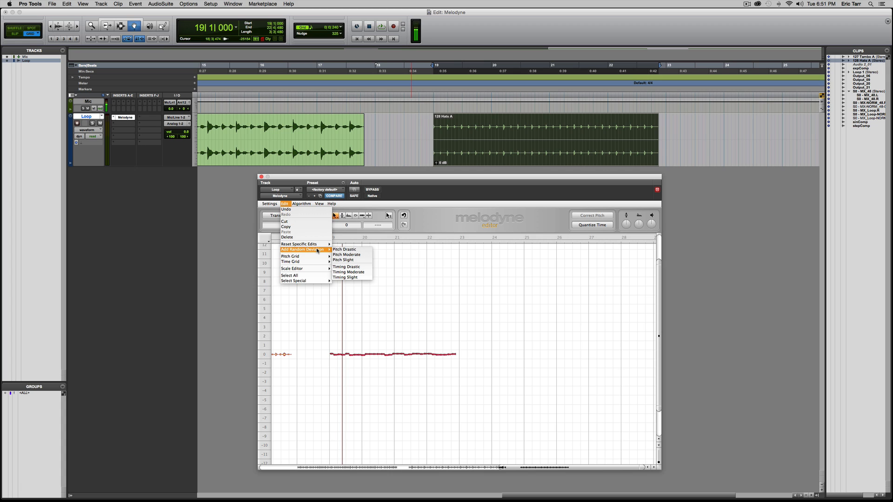
pyautogui.click(419, 293)
# Deselect the hi-hat notes, then select a single note in bar 21 and adjust its pitch by hand.
pyautogui.click(421, 295)
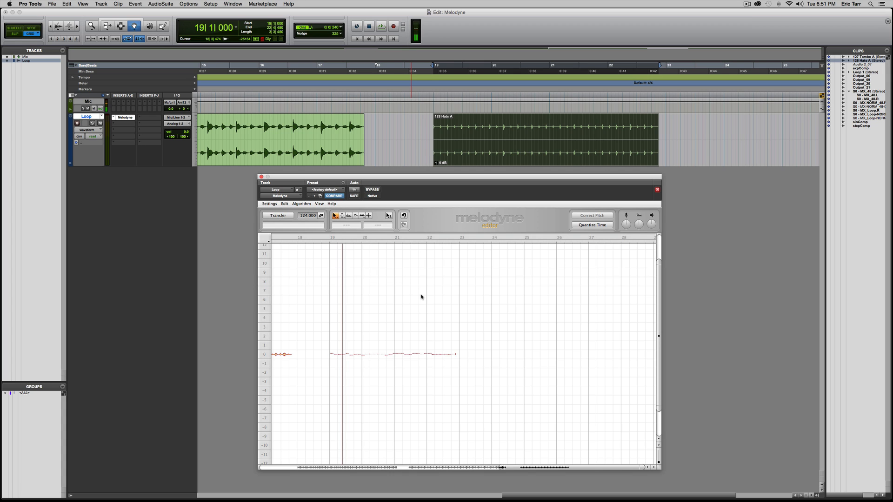
pyautogui.click(419, 354)
pyautogui.moveTo(418, 333); pyautogui.dragTo(418, 352)
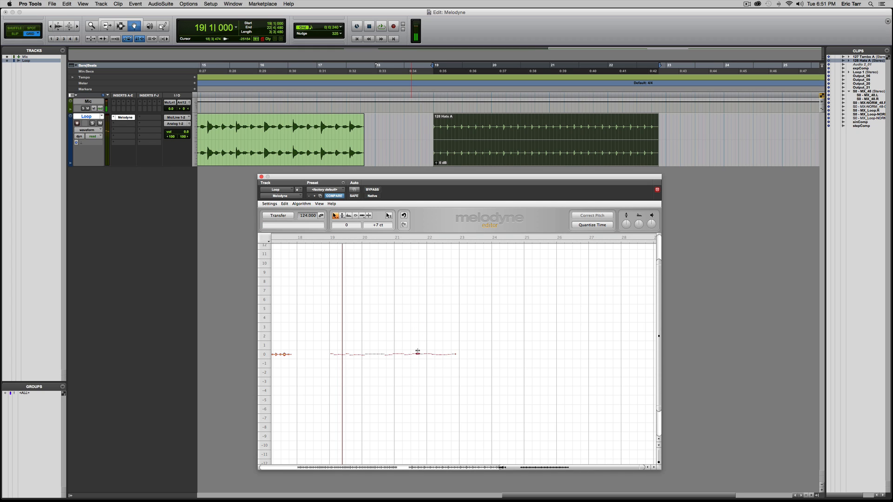